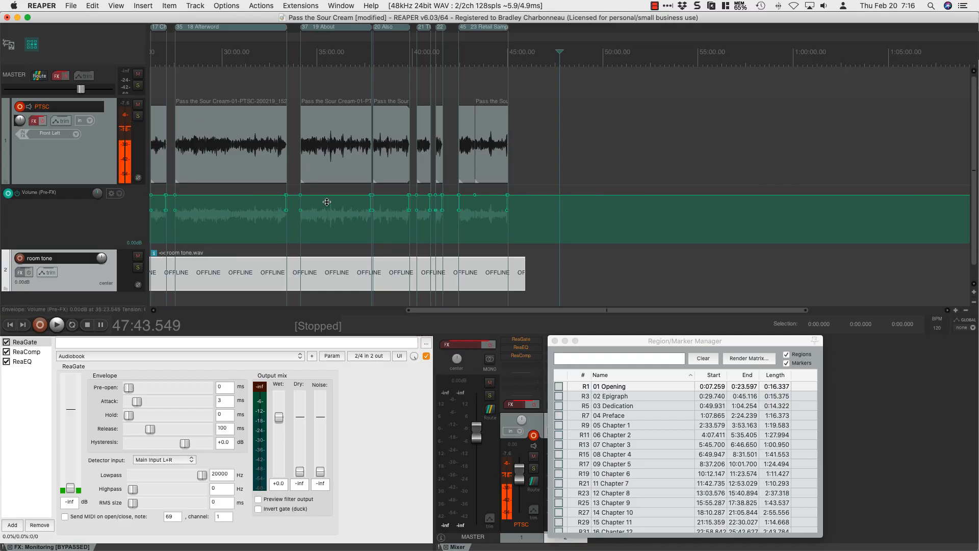
Look over the recorded chapter items and their named regions along the timeline, from the retail sample back to the opening.
{"action": "scroll", "coordinate": [310, 168], "scroll_direction": "left", "scroll_amount": 10}
{"action": "scroll", "coordinate": [309, 168], "scroll_direction": "left", "scroll_amount": 15}
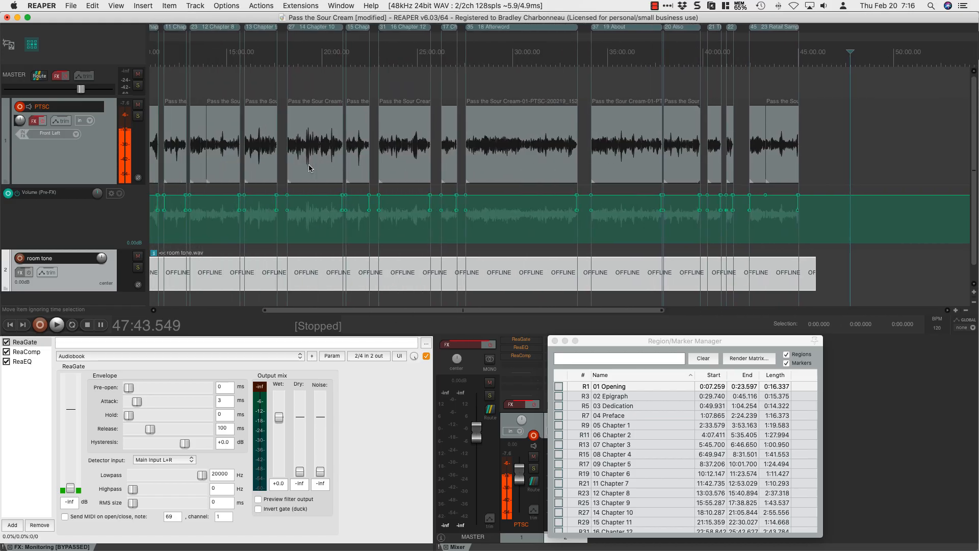
{"action": "scroll", "coordinate": [309, 169], "scroll_direction": "left", "scroll_amount": 4}
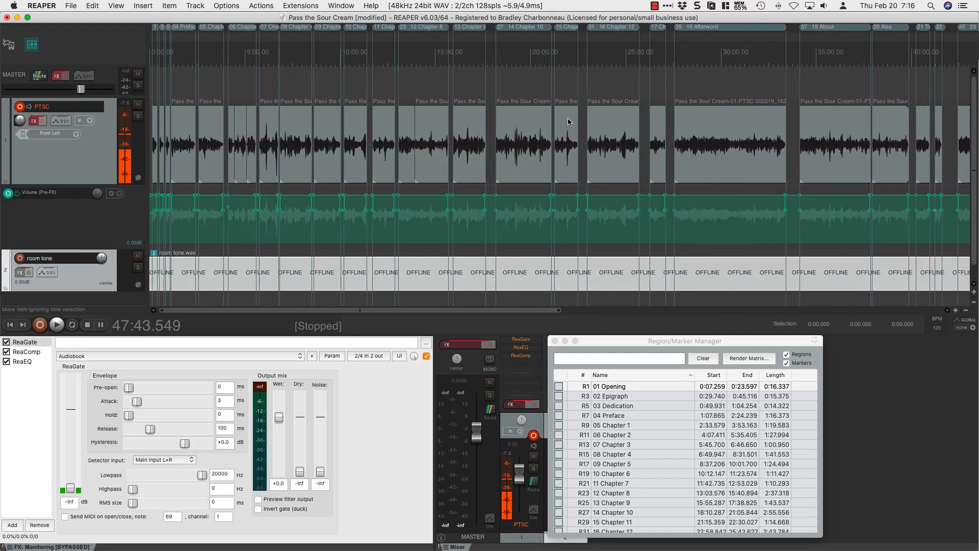
{"action": "scroll", "coordinate": [570, 122], "scroll_direction": "up", "scroll_amount": 5}
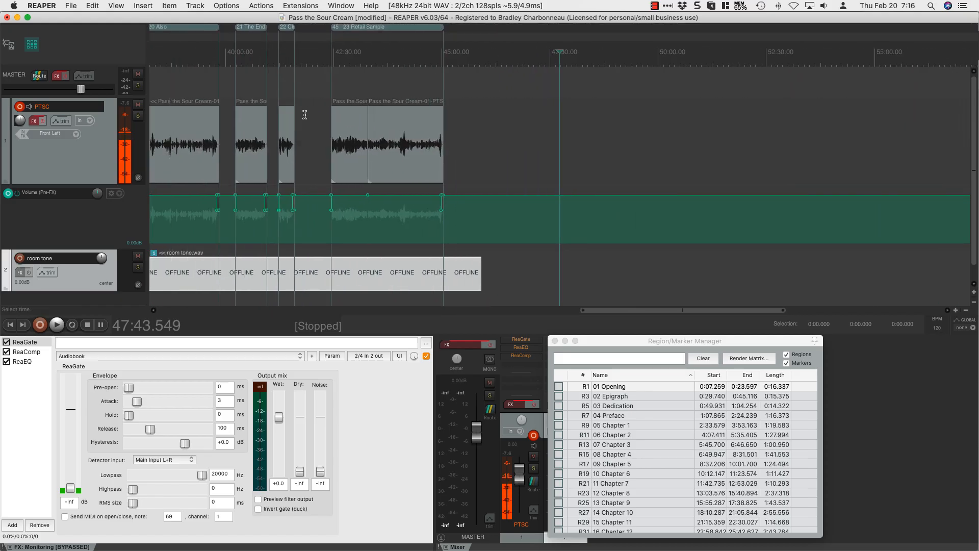
{"action": "scroll", "coordinate": [304, 115], "scroll_direction": "left", "scroll_amount": 20}
{"action": "scroll", "coordinate": [305, 115], "scroll_direction": "left", "scroll_amount": 20}
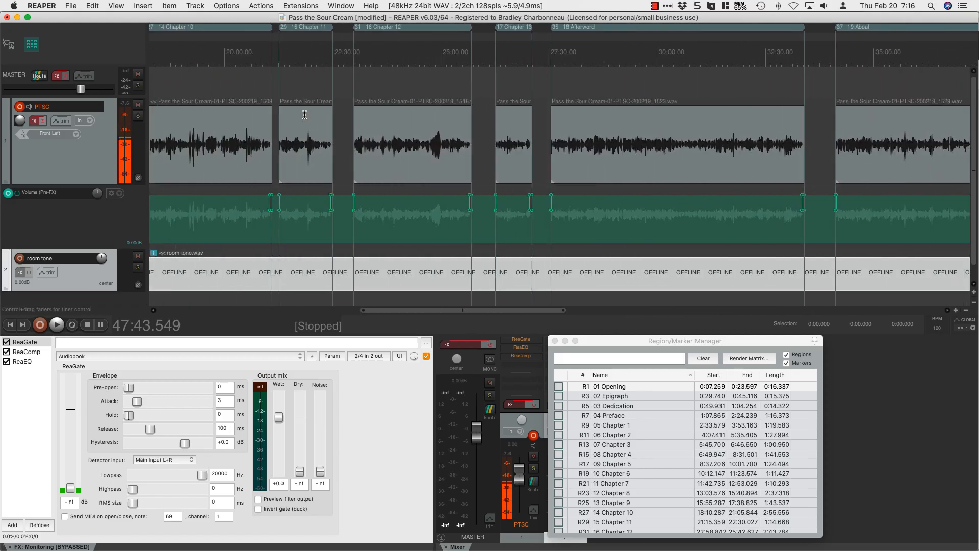
{"action": "scroll", "coordinate": [304, 115], "scroll_direction": "left", "scroll_amount": 15}
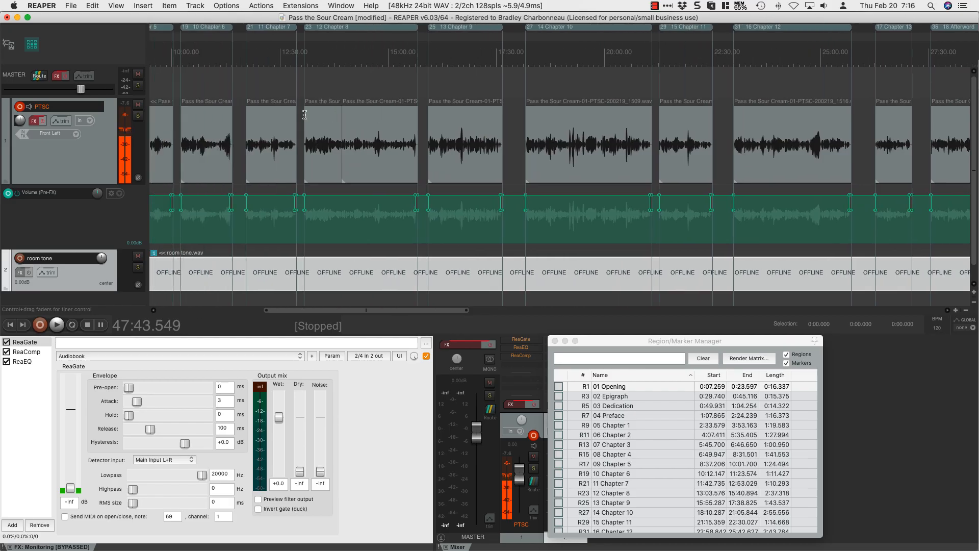
{"action": "scroll", "coordinate": [304, 115], "scroll_direction": "left", "scroll_amount": 10}
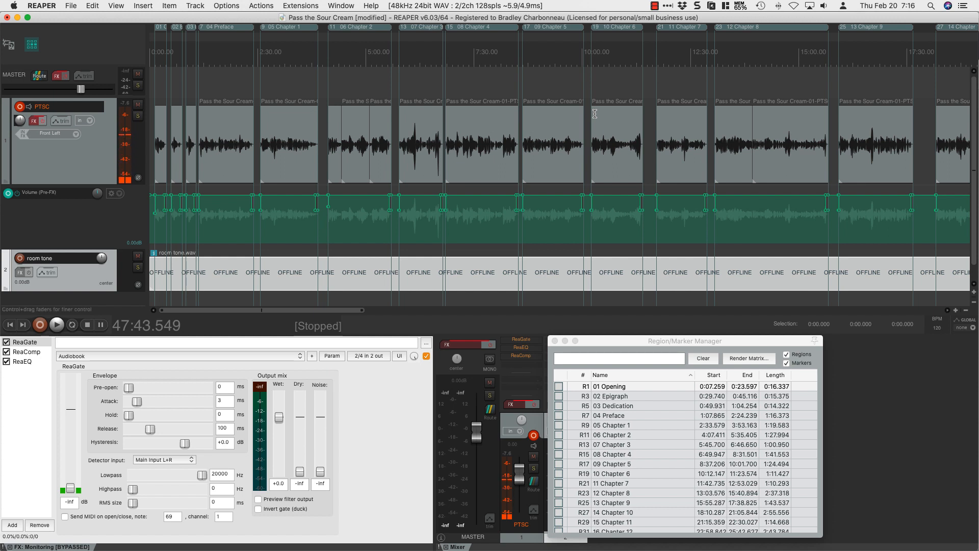
{"action": "scroll", "coordinate": [594, 114], "scroll_direction": "right", "scroll_amount": 6}
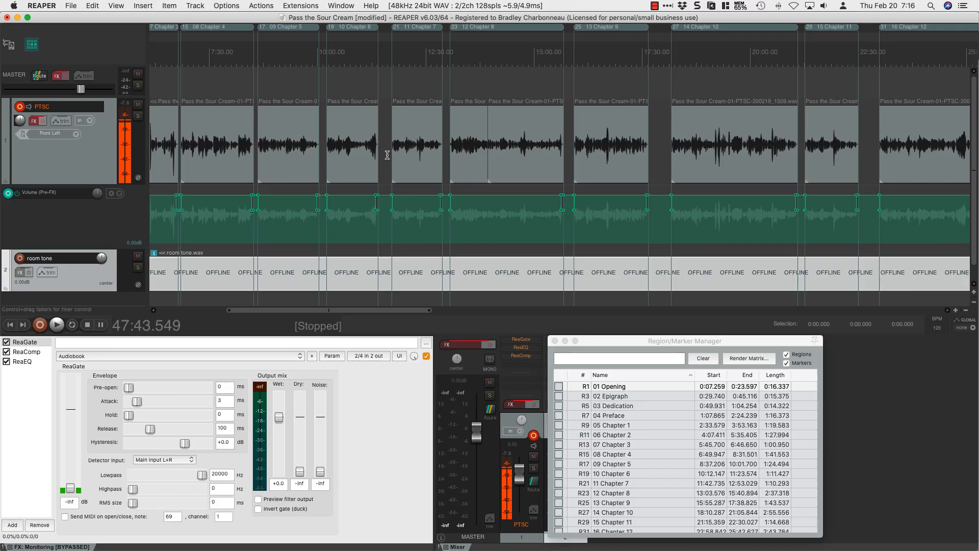
Open the project's render settings and set the source to Region render matrix.
{"action": "left_click", "coordinate": [70, 6]}
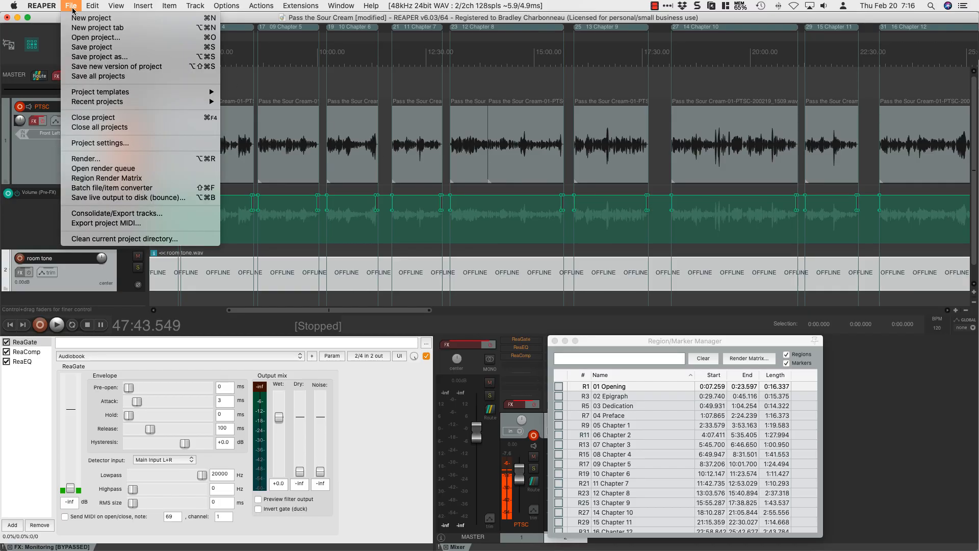
{"action": "left_click", "coordinate": [88, 159]}
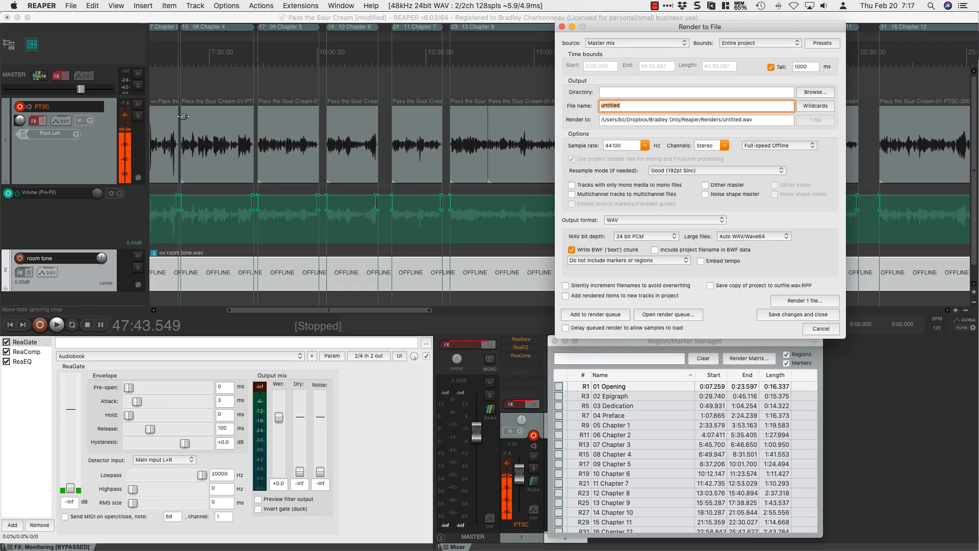
{"action": "left_click", "coordinate": [684, 44]}
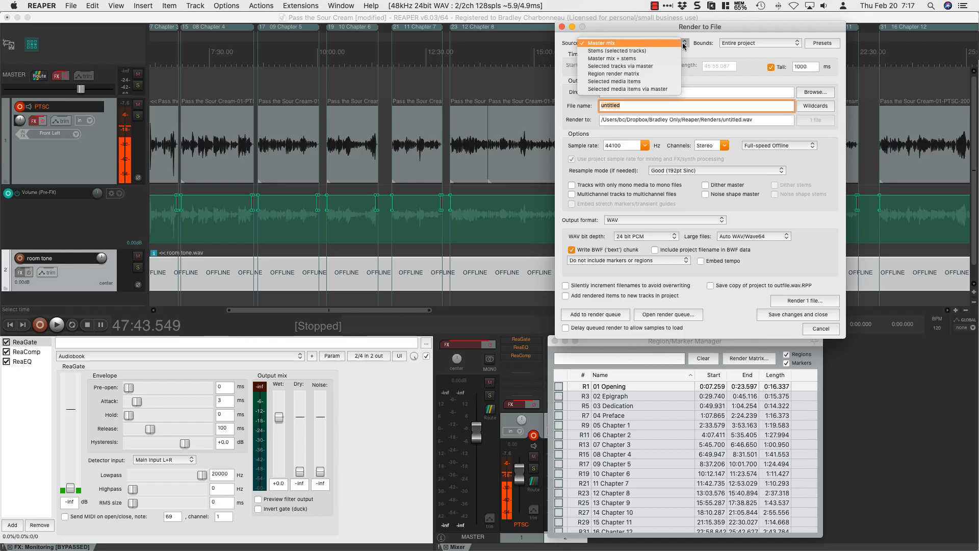
{"action": "left_click", "coordinate": [653, 74]}
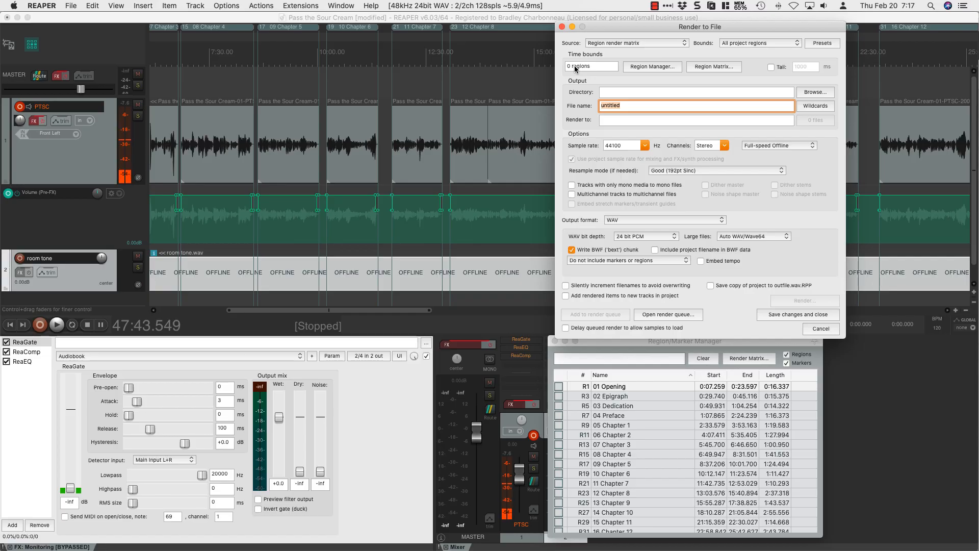
In the region matrix, assign the master mix to every region from 01 Opening through 23 Retail Sample.
{"action": "left_click", "coordinate": [702, 66]}
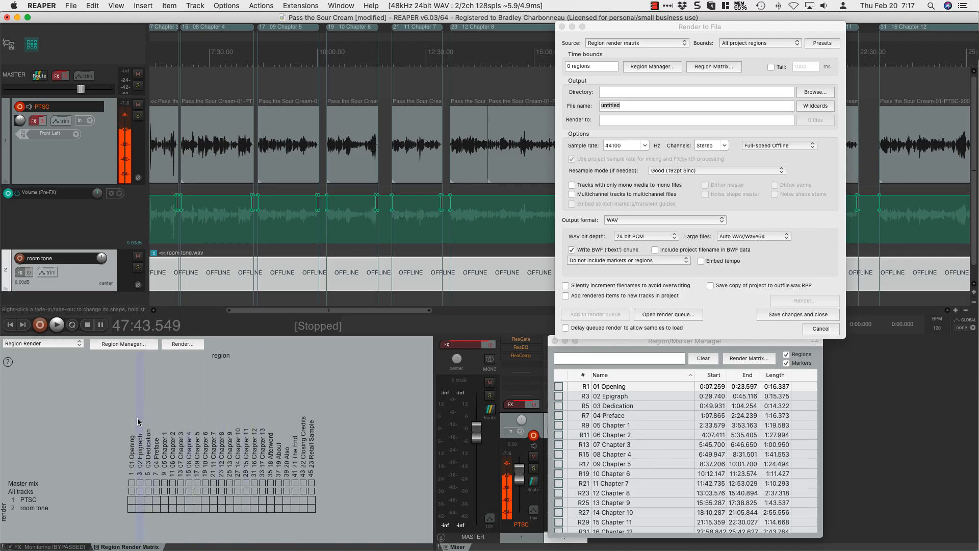
{"action": "left_click", "coordinate": [132, 484]}
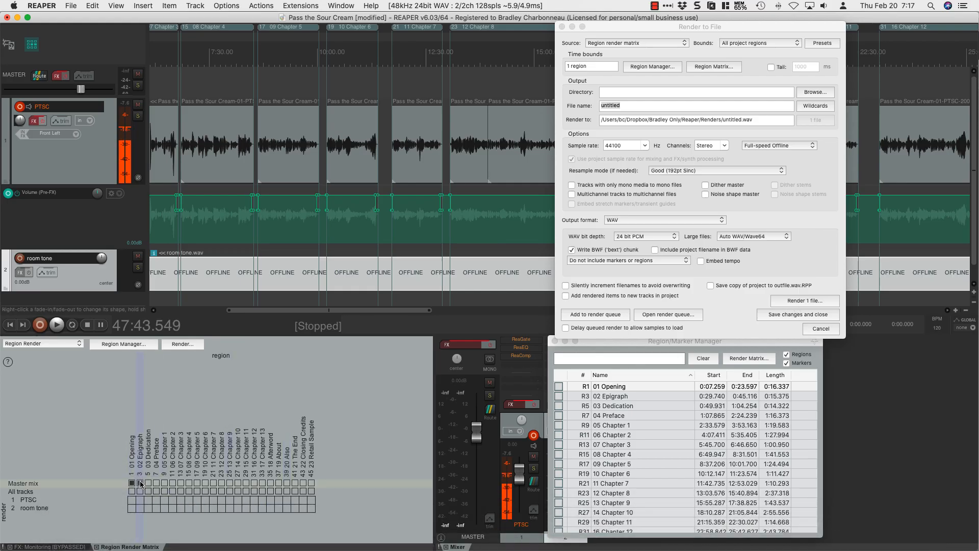
{"action": "left_click", "coordinate": [141, 483]}
{"action": "left_click", "coordinate": [148, 483]}
{"action": "left_click", "coordinate": [155, 483]}
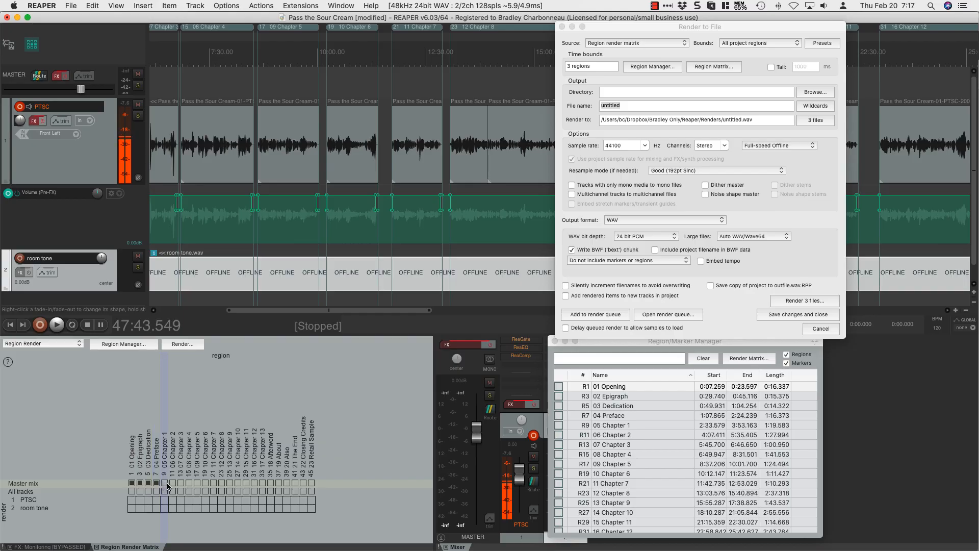
{"action": "left_click", "coordinate": [164, 484]}
{"action": "left_click", "coordinate": [173, 484]}
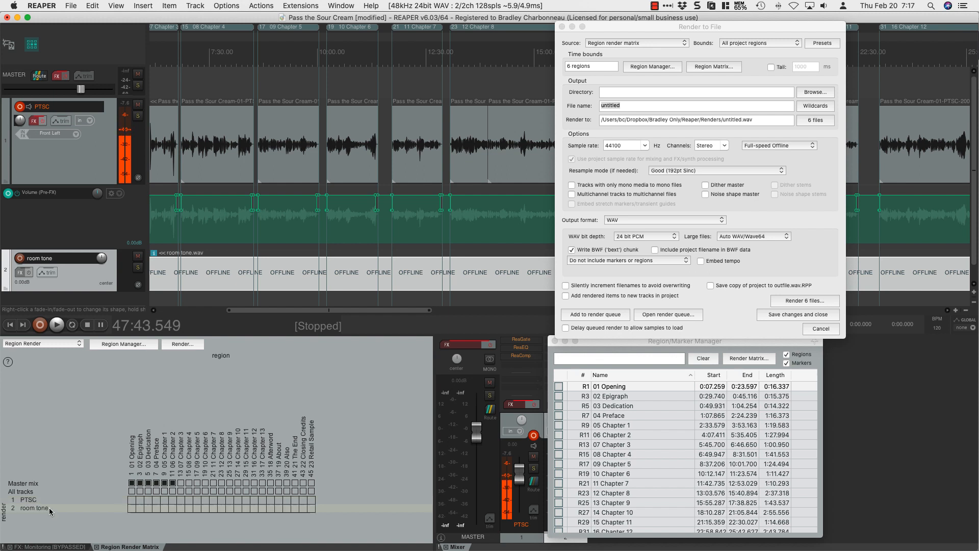
{"action": "left_click", "coordinate": [197, 484]}
{"action": "left_click", "coordinate": [211, 483]}
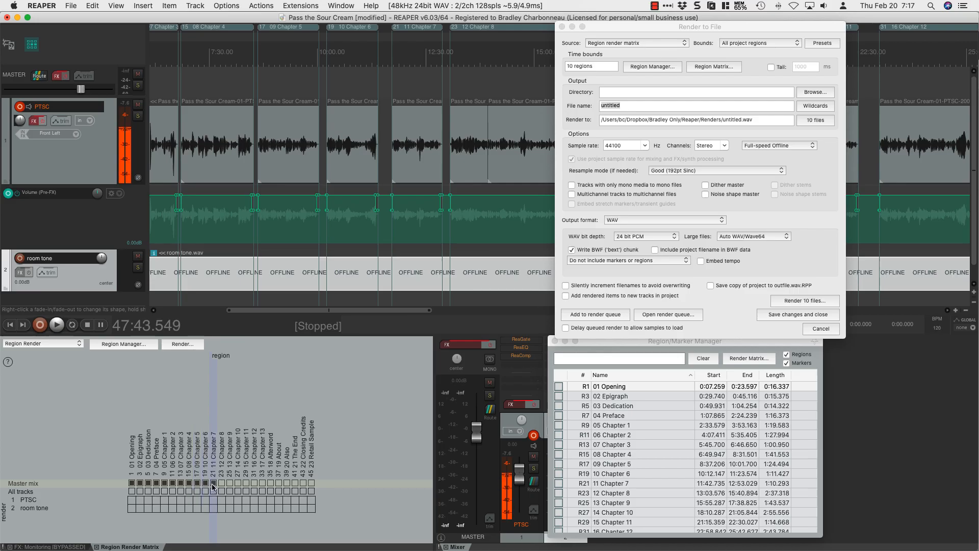
{"action": "left_click", "coordinate": [221, 483]}
{"action": "left_click", "coordinate": [229, 483]}
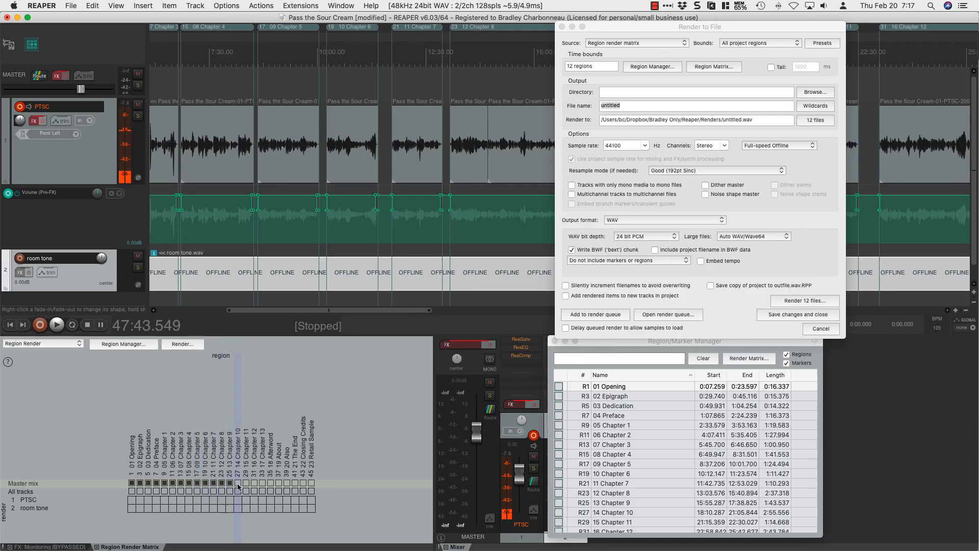
{"action": "left_click", "coordinate": [238, 483]}
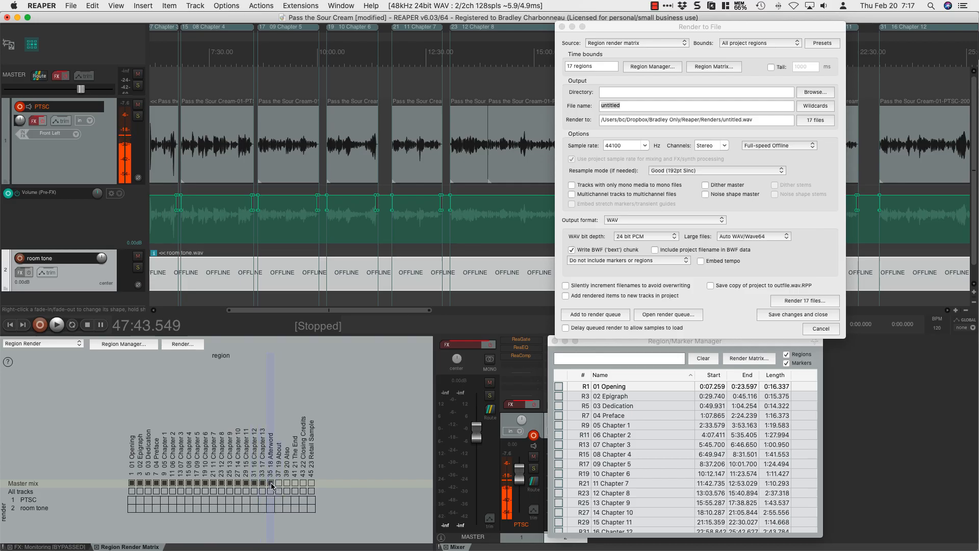
{"action": "left_click", "coordinate": [286, 483]}
{"action": "left_click", "coordinate": [294, 483]}
{"action": "left_click", "coordinate": [303, 483]}
{"action": "left_click", "coordinate": [311, 483]}
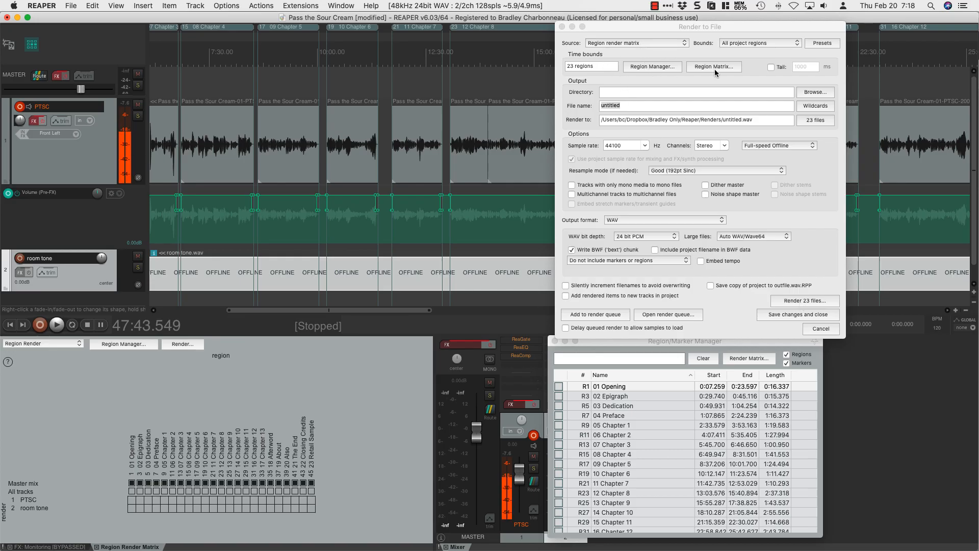
Set the render output directory to the Reaper Exports folder inside the Pass the Sour Cream project's Renders folder.
{"action": "left_click", "coordinate": [642, 92]}
{"action": "left_click", "coordinate": [810, 92]}
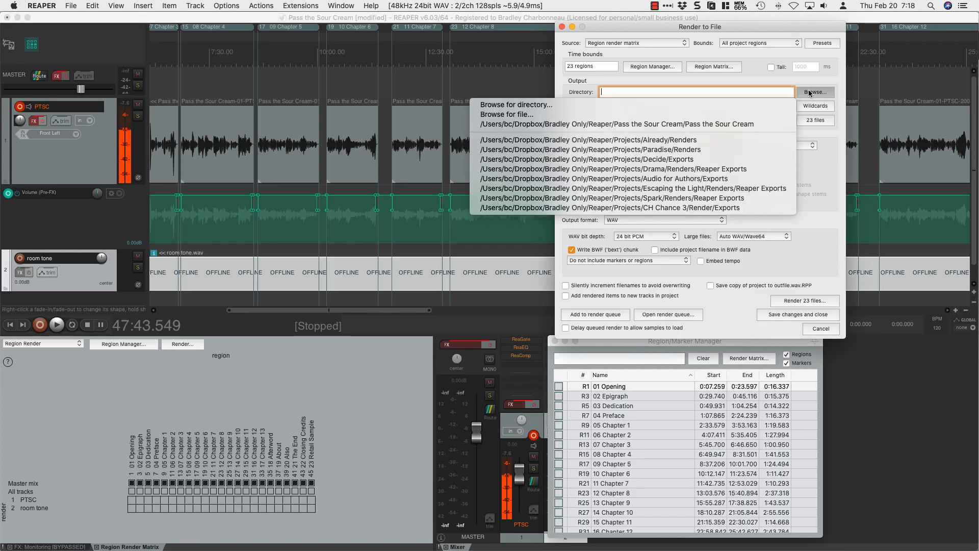
{"action": "left_click", "coordinate": [568, 105]}
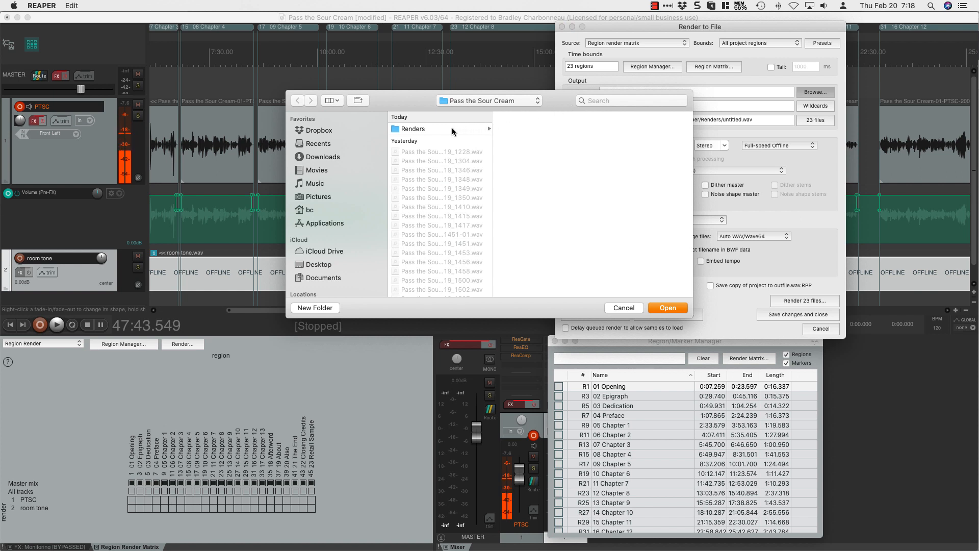
{"action": "left_click", "coordinate": [451, 130]}
{"action": "left_click", "coordinate": [521, 147]}
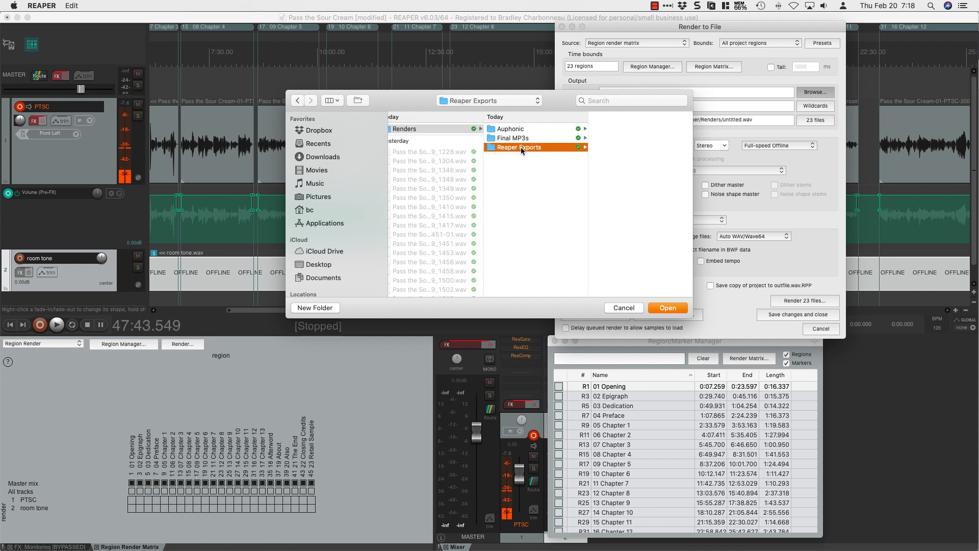
{"action": "key", "text": "Return"}
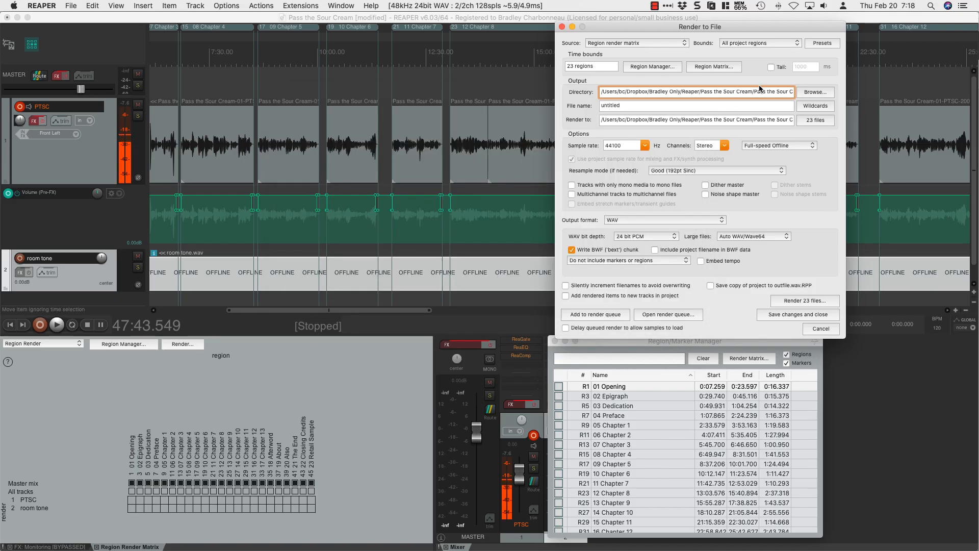
{"action": "left_click", "coordinate": [788, 94]}
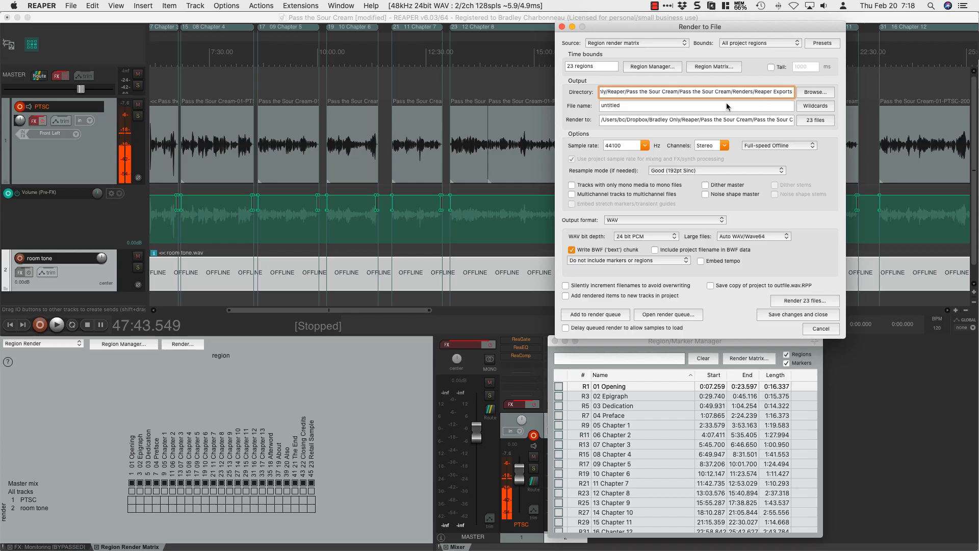
Replace the output file name with the $region wildcard and check the end of the resulting render path.
{"action": "double_click", "coordinate": [610, 106]}
{"action": "key", "text": "BackSpace"}
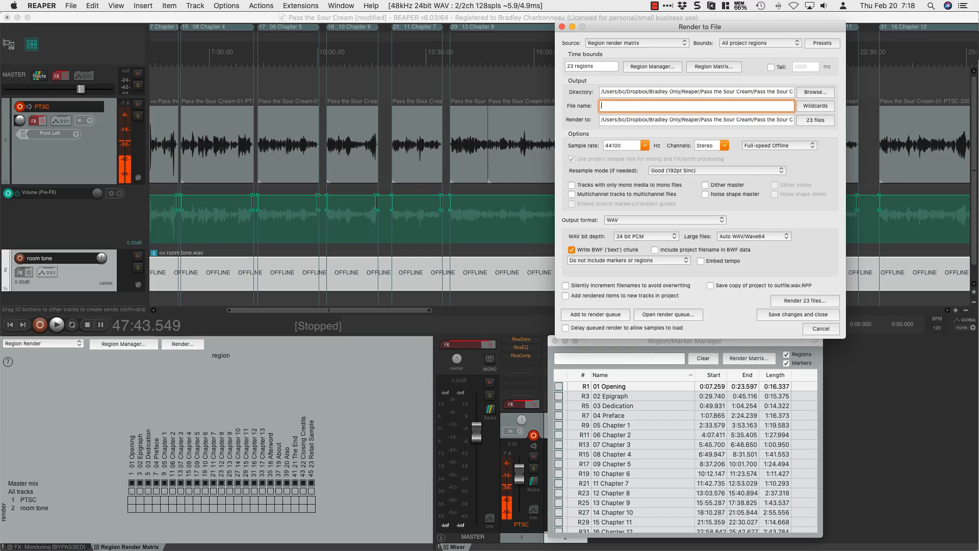
{"action": "left_click", "coordinate": [828, 109]}
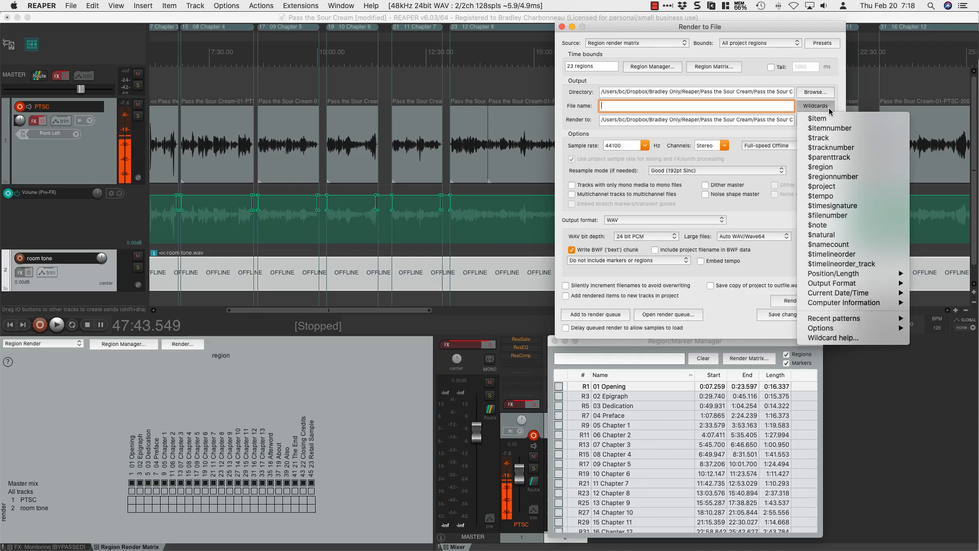
{"action": "left_click", "coordinate": [847, 170]}
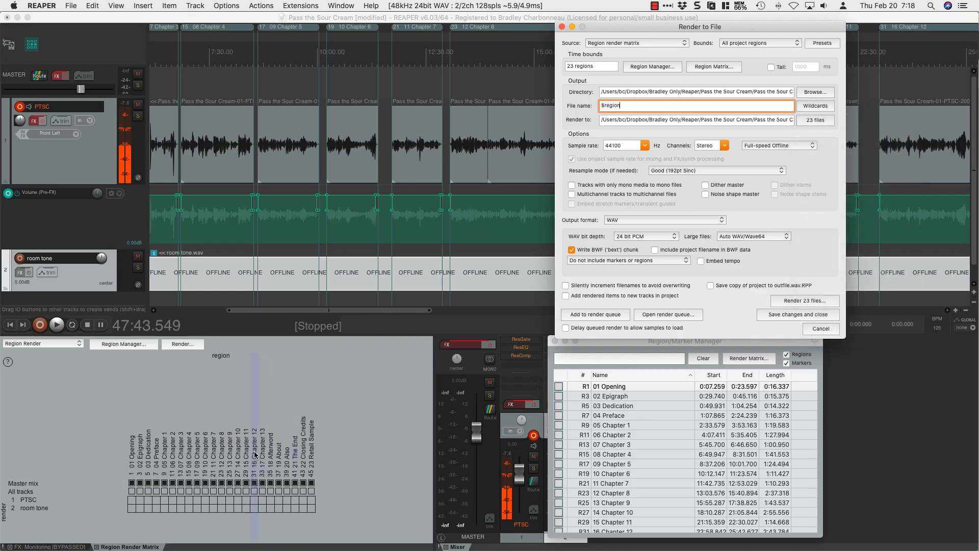
{"action": "left_click", "coordinate": [751, 118]}
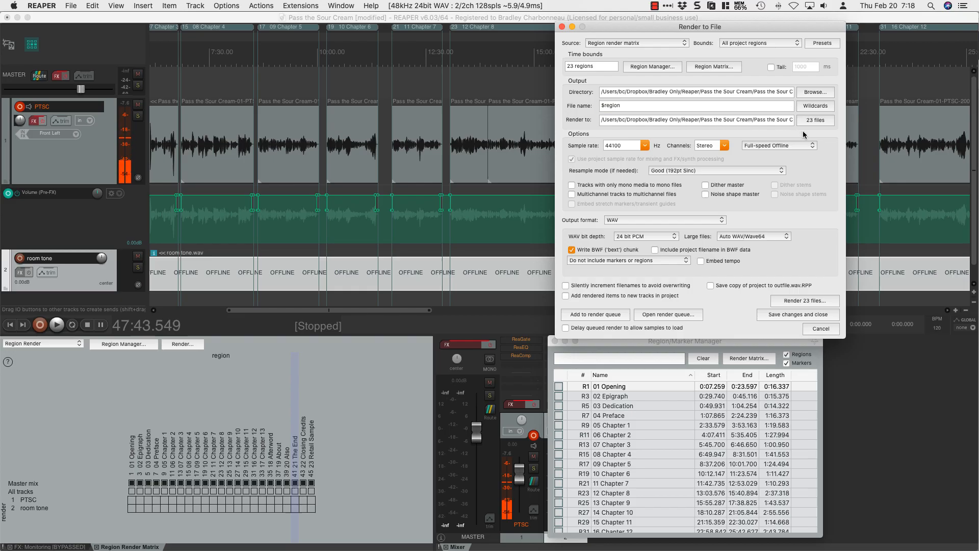
{"action": "key", "text": "super+Right"}
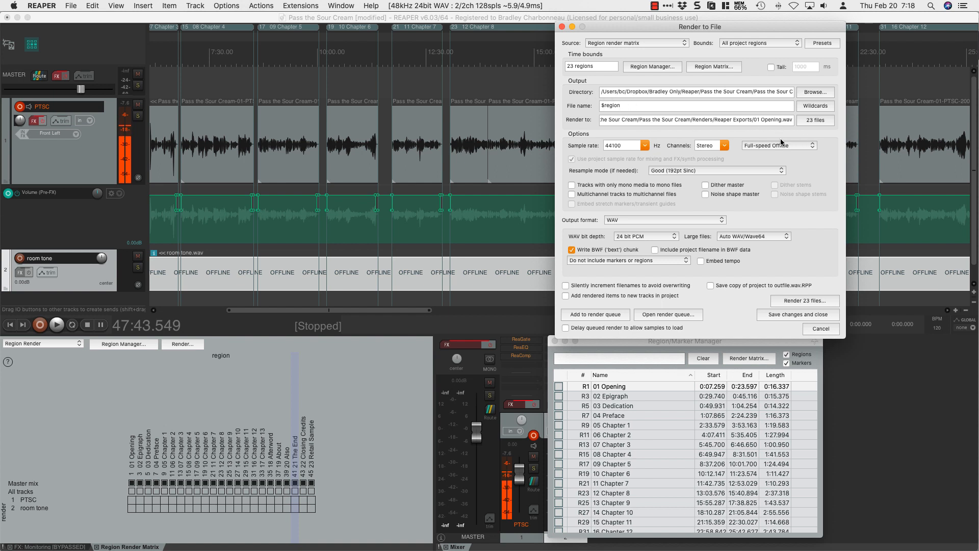
Set the render channels to Mono and start rendering all the region files.
{"action": "left_click", "coordinate": [724, 147]}
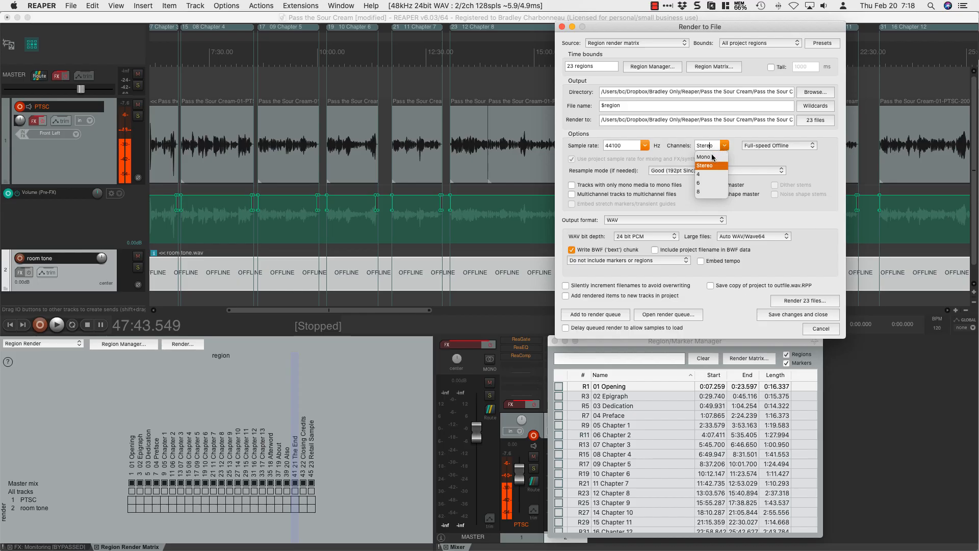
{"action": "left_click", "coordinate": [712, 157]}
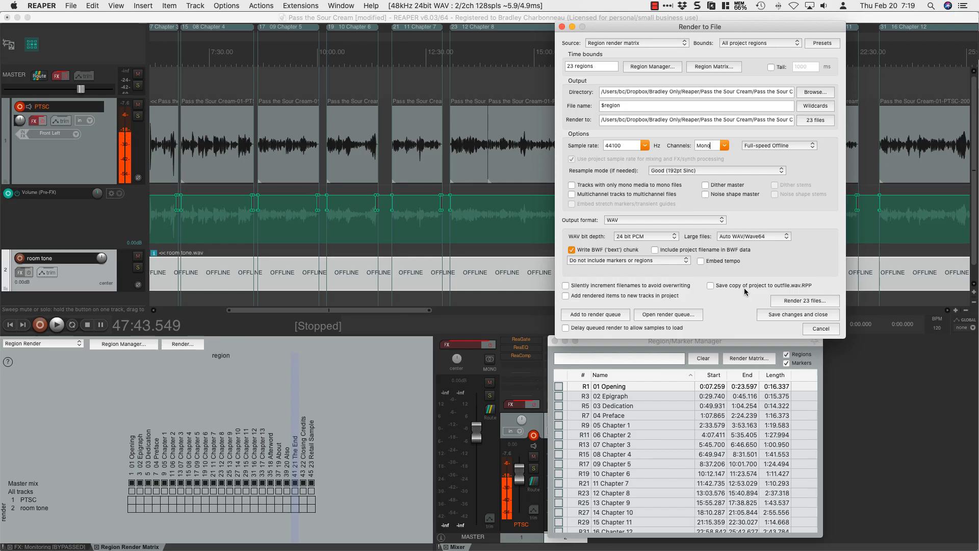
{"action": "left_click", "coordinate": [781, 302]}
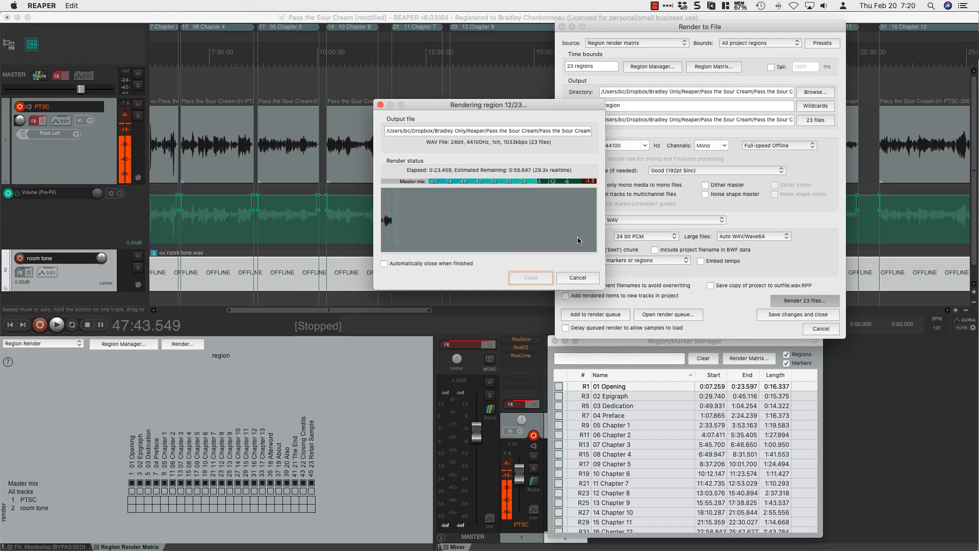
Abort the render in progress and dismiss the render settings.
{"action": "left_click", "coordinate": [572, 278]}
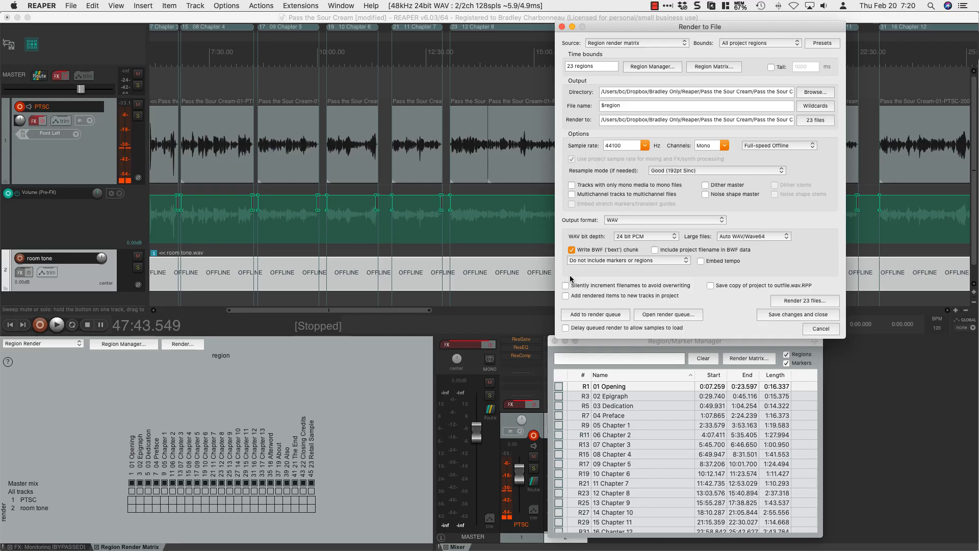
{"action": "left_click", "coordinate": [821, 328]}
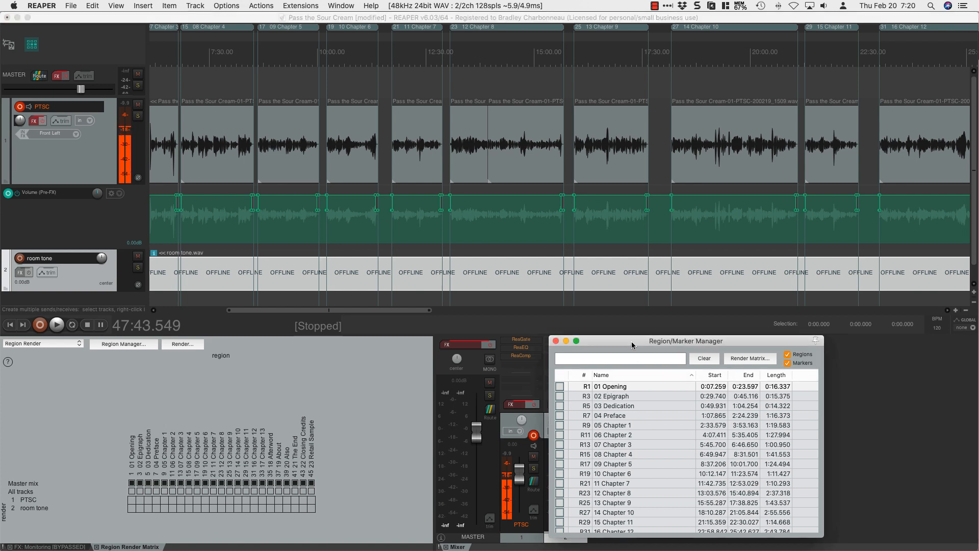
Move the Region/Marker Manager aside to uncover the room tone strip in the mixer.
{"action": "left_click_drag", "start_coordinate": [631, 341], "coordinate": [680, 342]}
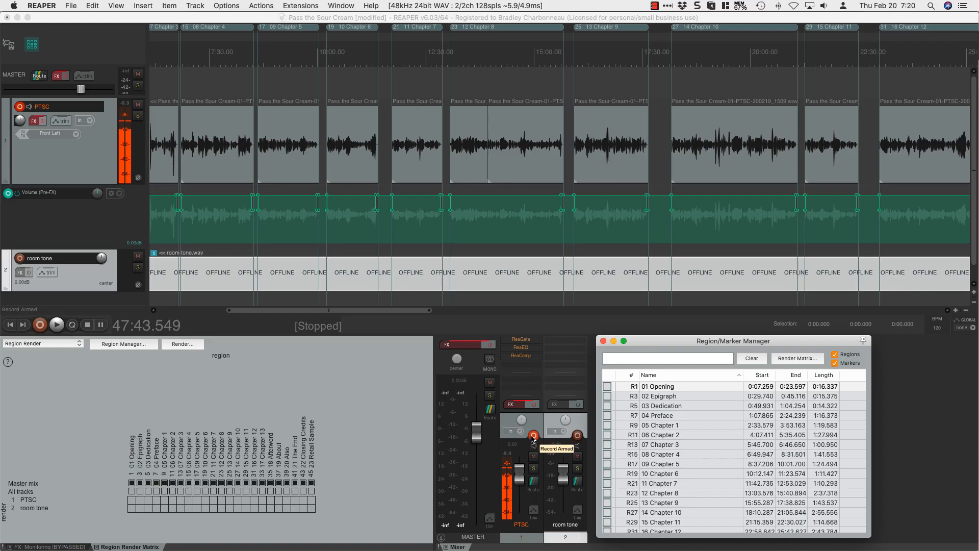
Enable the PTSC track's effects chain and review its ReaGate, ReaEQ and ReaComp plug-ins.
{"action": "left_click", "coordinate": [533, 406]}
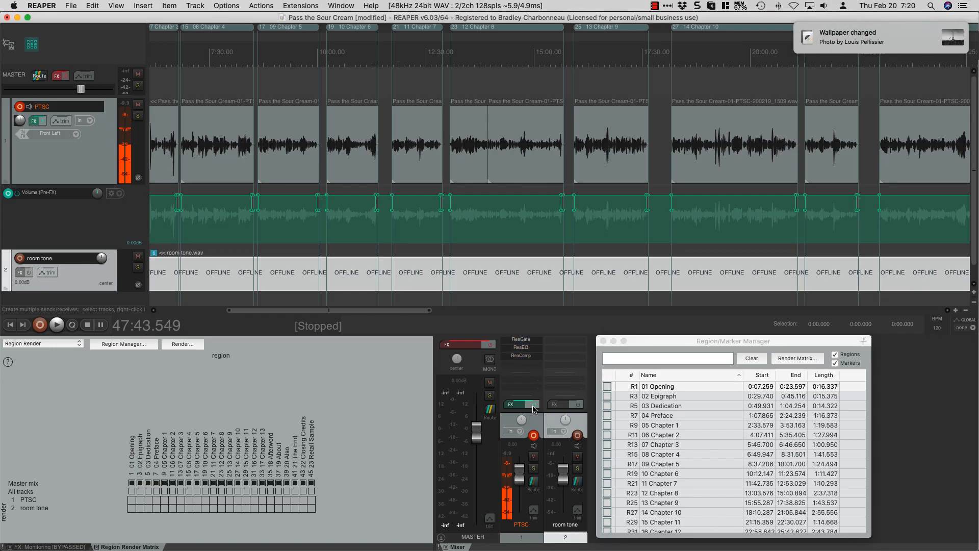
{"action": "left_click", "coordinate": [518, 409]}
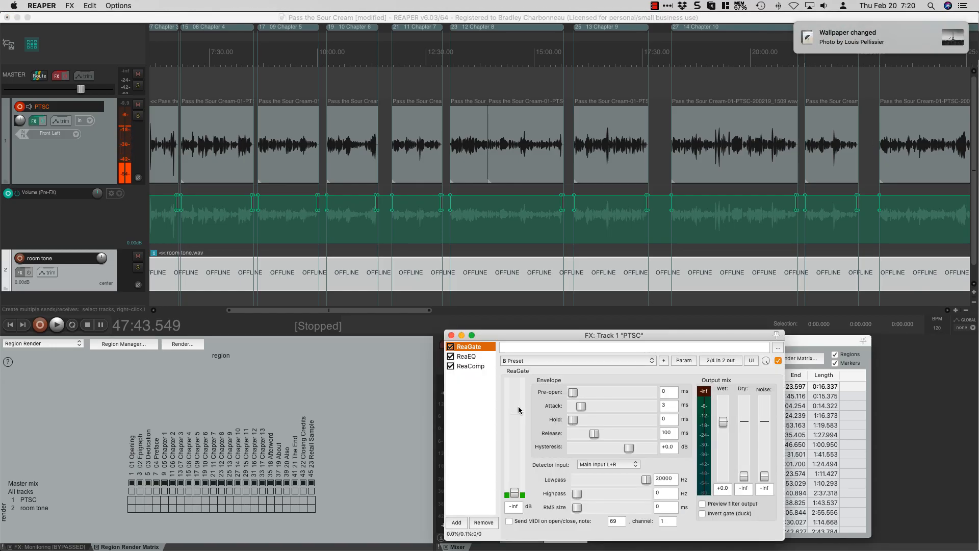
{"action": "left_click", "coordinate": [480, 357]}
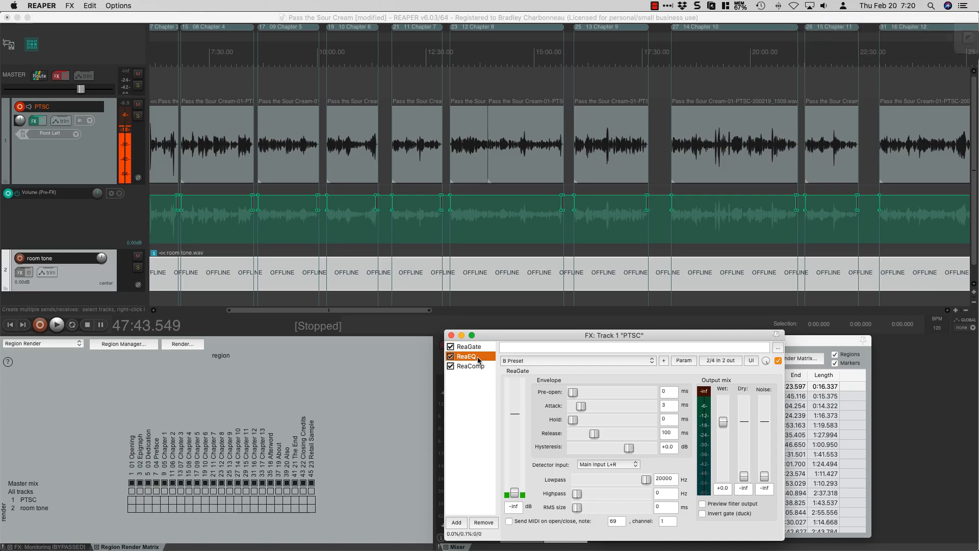
{"action": "left_click", "coordinate": [479, 363]}
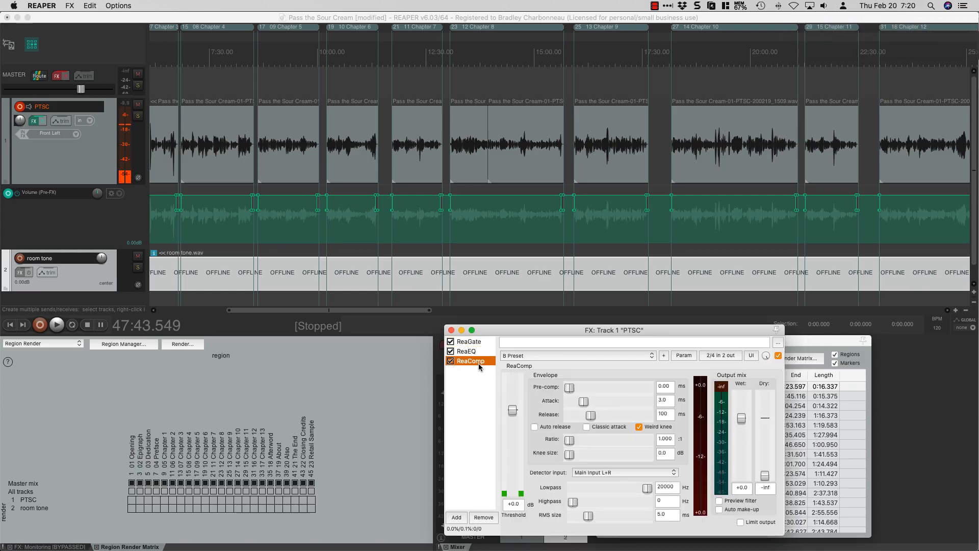
{"action": "left_click", "coordinate": [451, 330]}
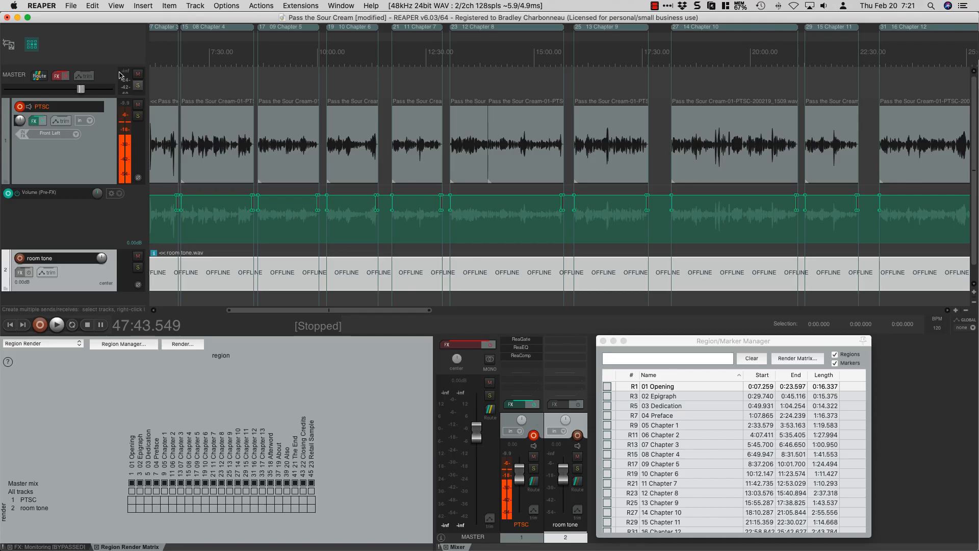
Check the end of the render output directory path and render all 23 region files, overwriting the existing ones.
{"action": "left_click", "coordinate": [71, 6]}
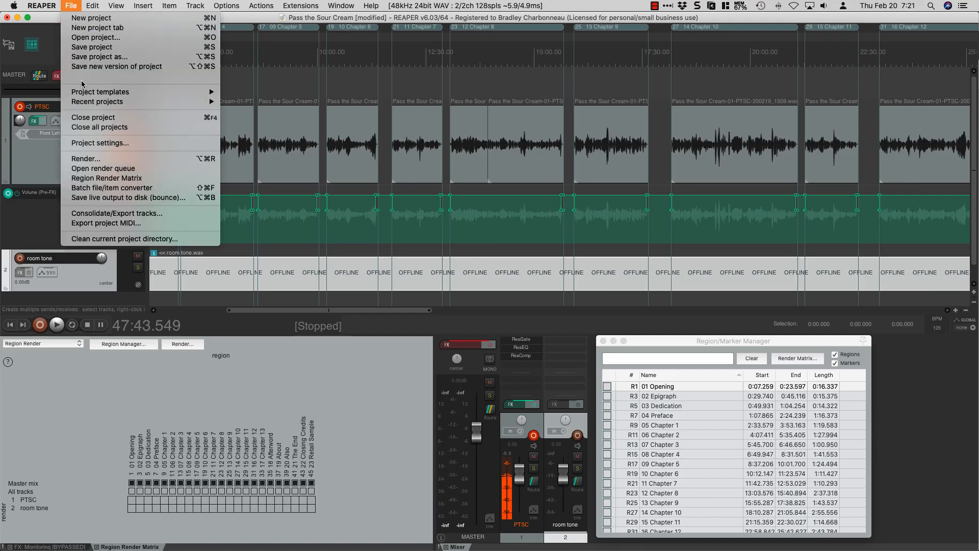
{"action": "left_click", "coordinate": [93, 158]}
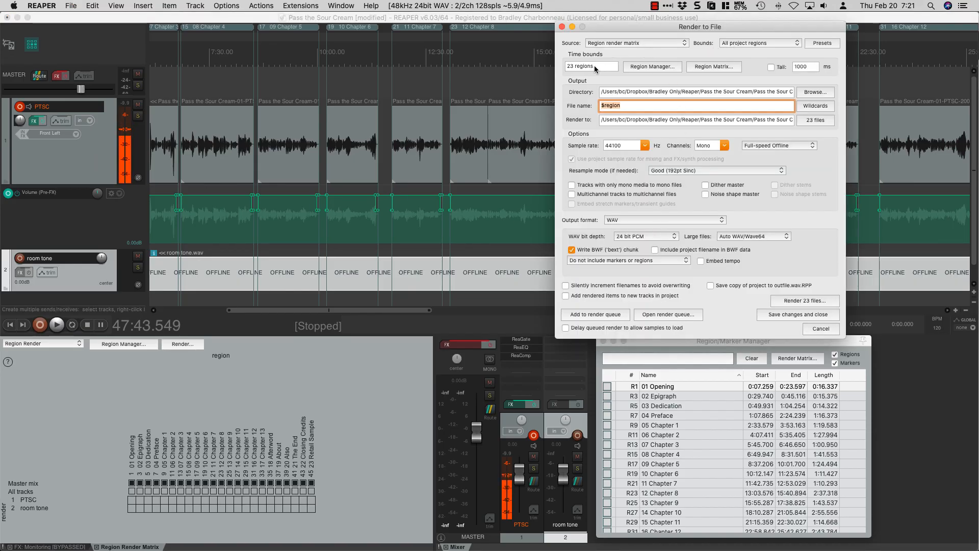
{"action": "left_click", "coordinate": [771, 91]}
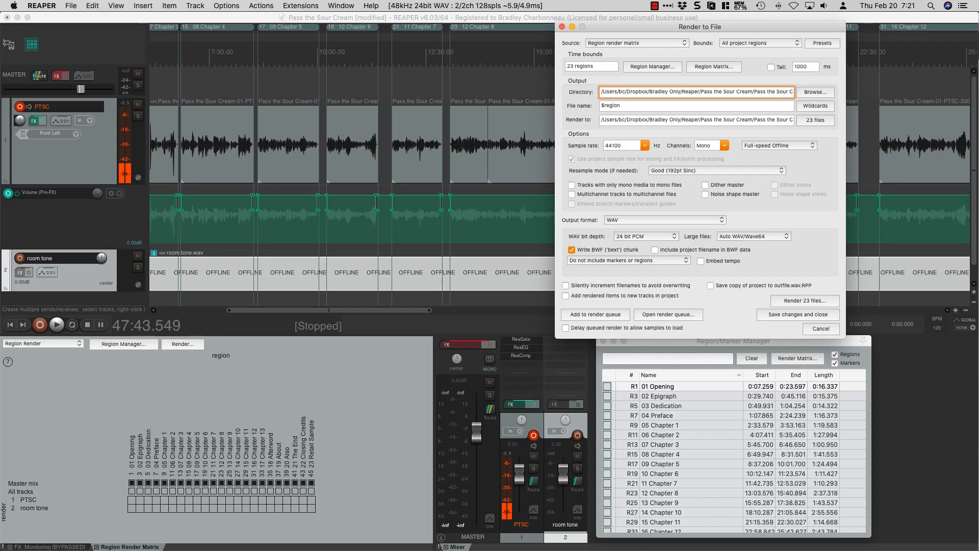
{"action": "key", "text": "super+Right"}
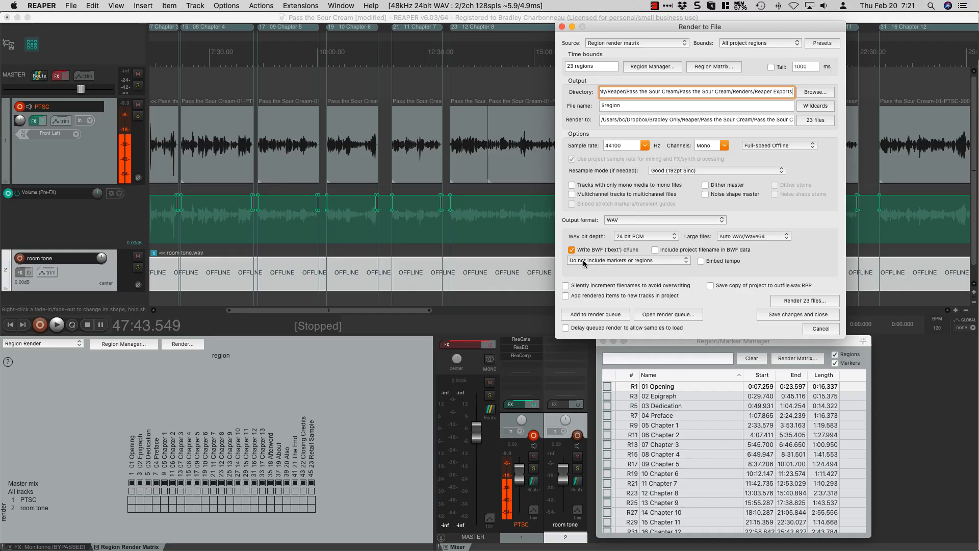
{"action": "left_click", "coordinate": [790, 301]}
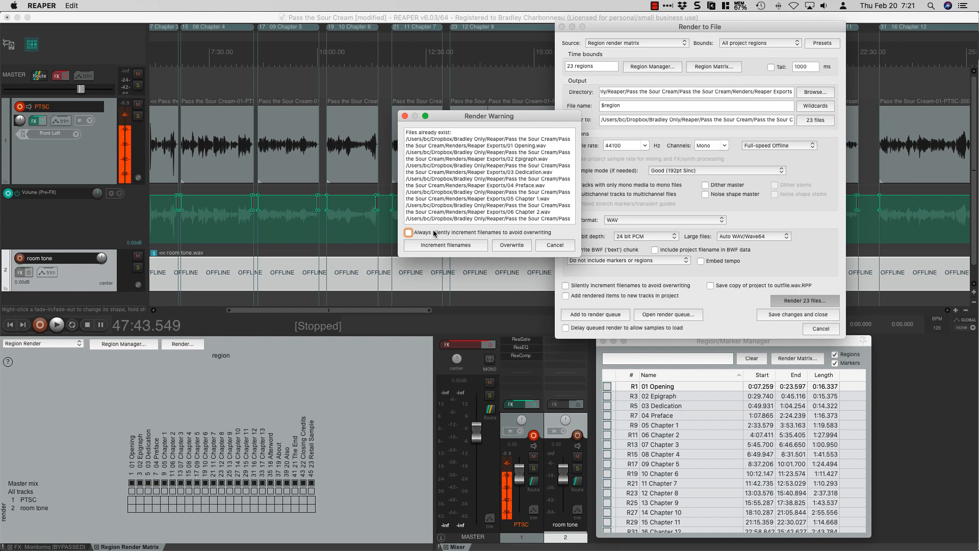
{"action": "left_click", "coordinate": [511, 245]}
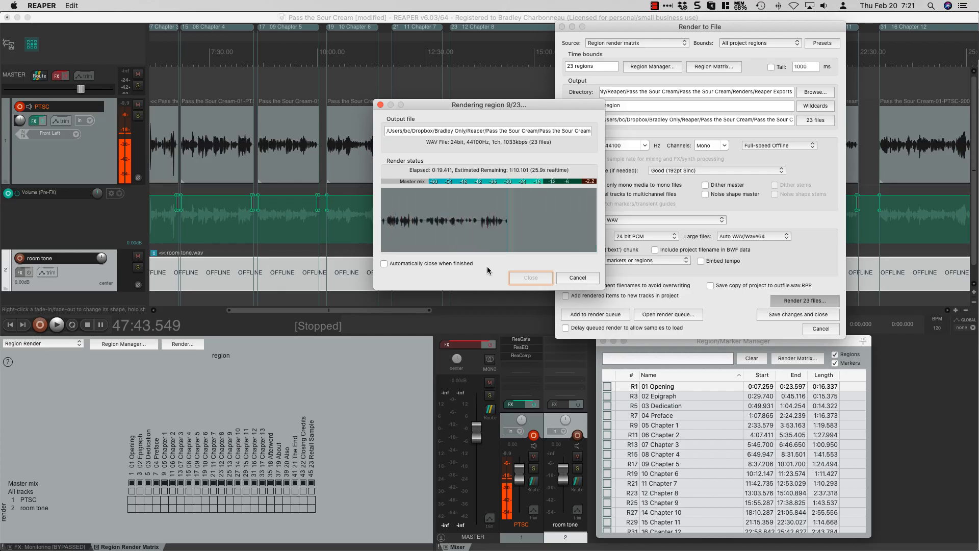
Switch to Finder, examine the rendered WAV files in the Reaper Exports folder in column and list views, and return to REAPER.
{"action": "key", "text": "super+Tab"}
{"action": "key", "text": "super+Tab"}
{"action": "key", "text": "super+Tab"}
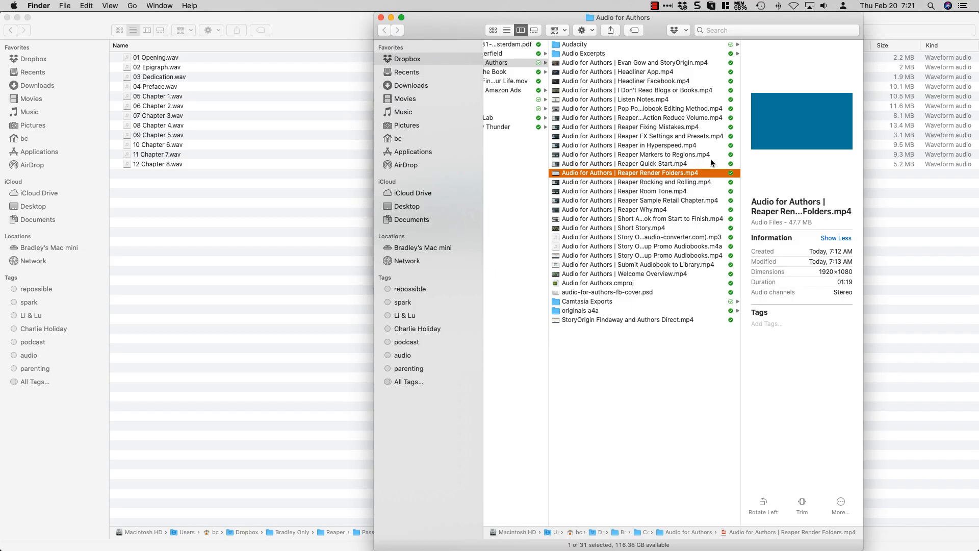
{"action": "left_click", "coordinate": [146, 100]}
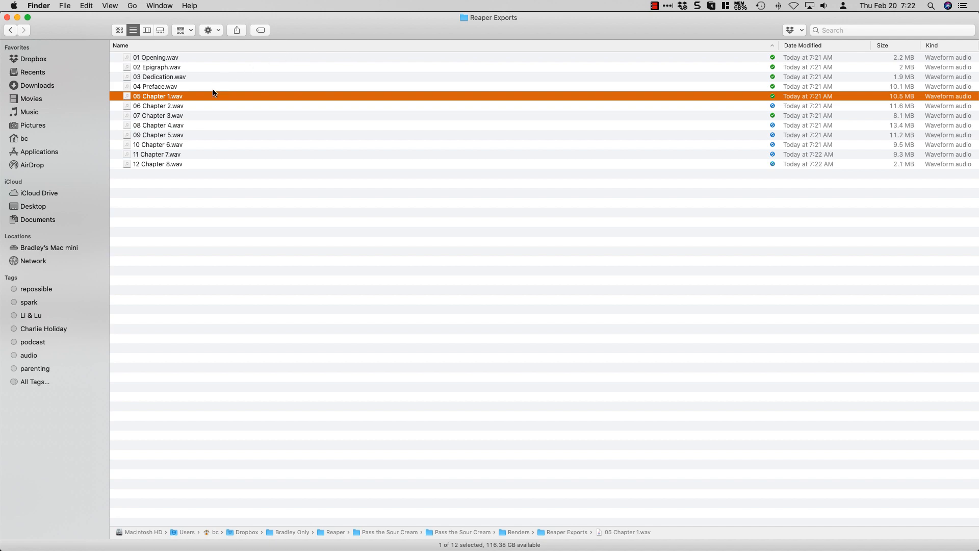
{"action": "left_click", "coordinate": [148, 30]}
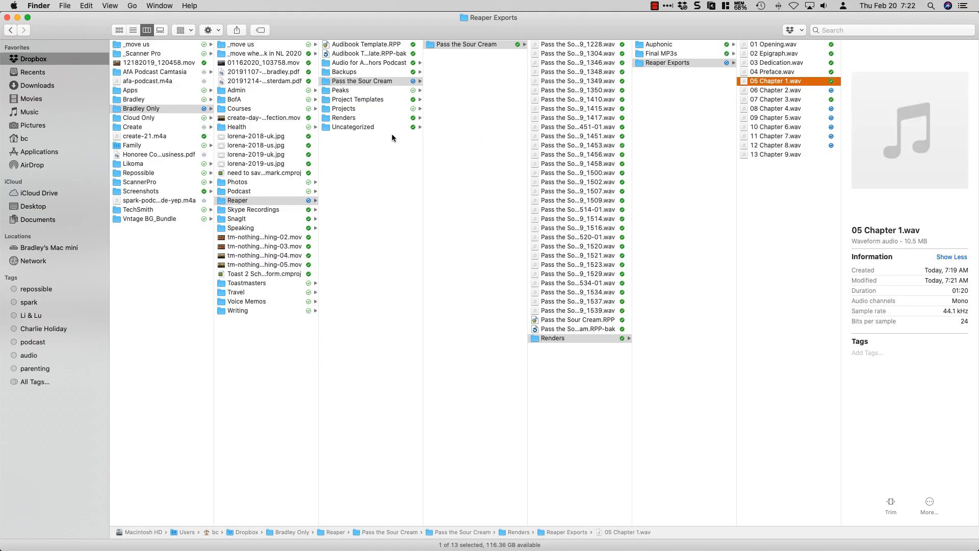
{"action": "left_click", "coordinate": [134, 30]}
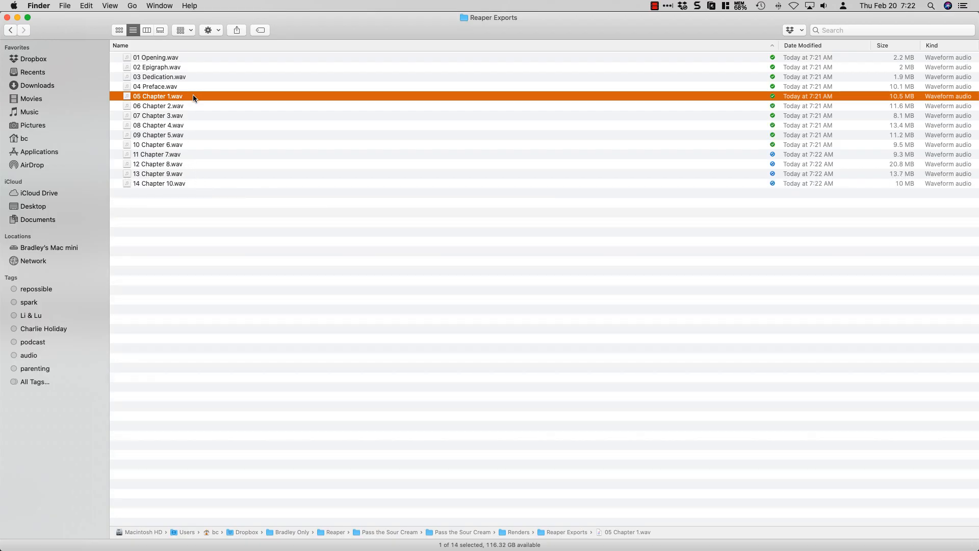
{"action": "left_click", "coordinate": [193, 125]}
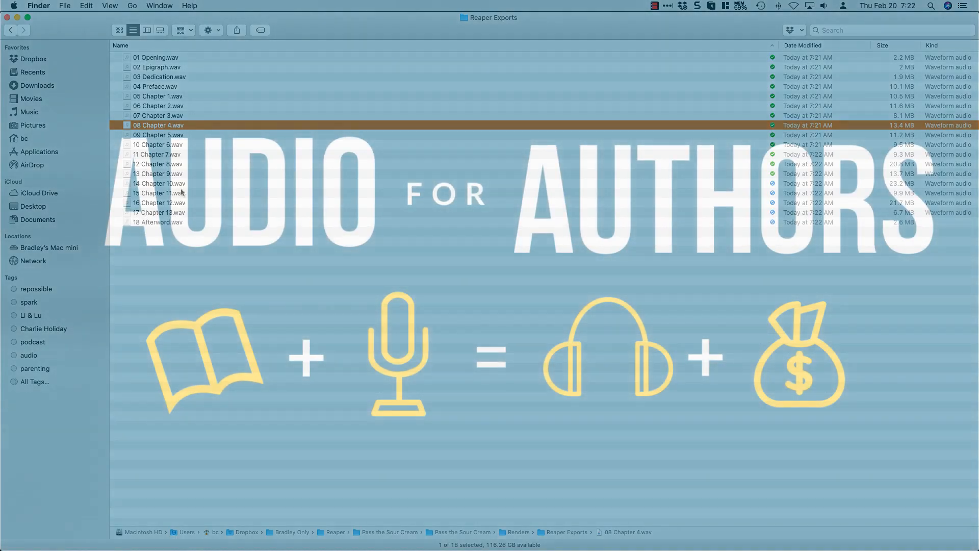
{"action": "key", "text": "super+Tab"}
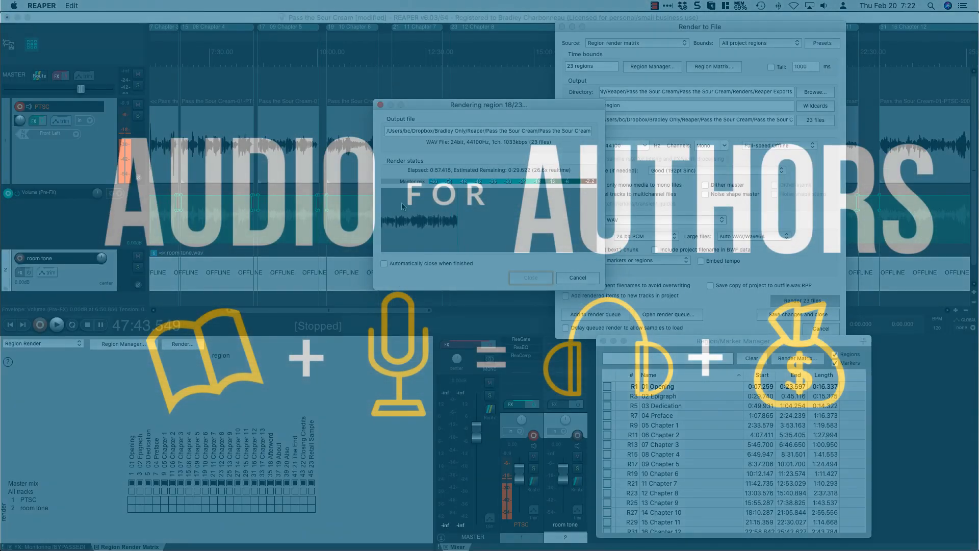